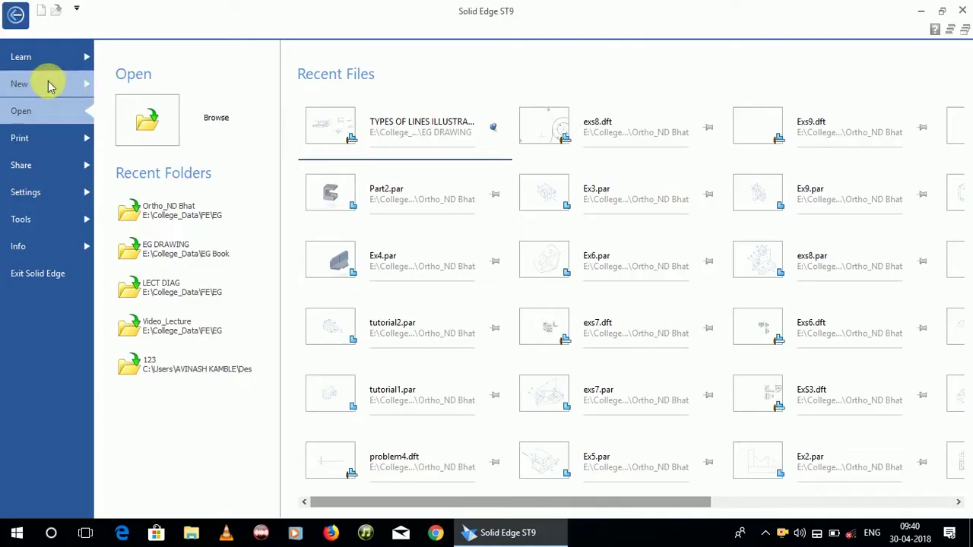
Step: Create a new part document from the ISO Metric template iso metric part.par
click(48, 83)
click(161, 158)
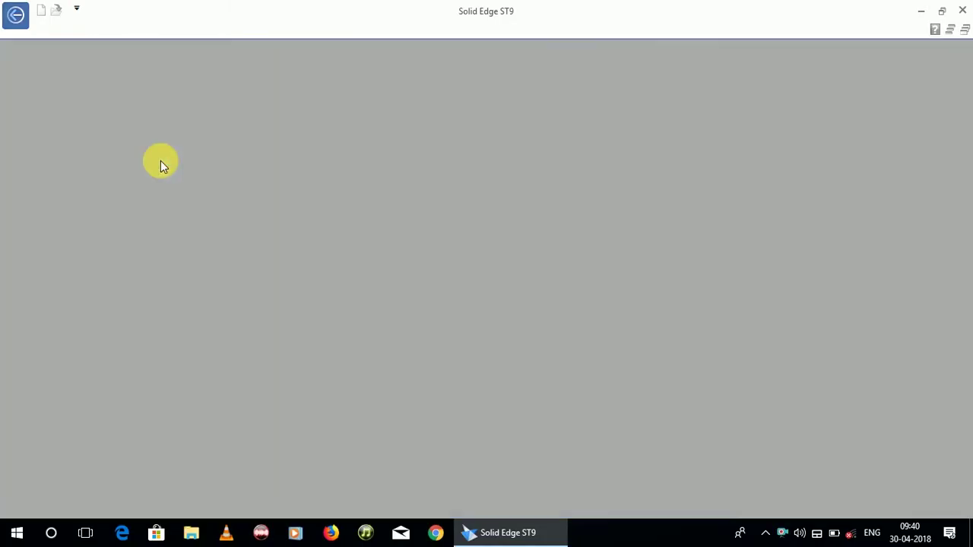
click(540, 190)
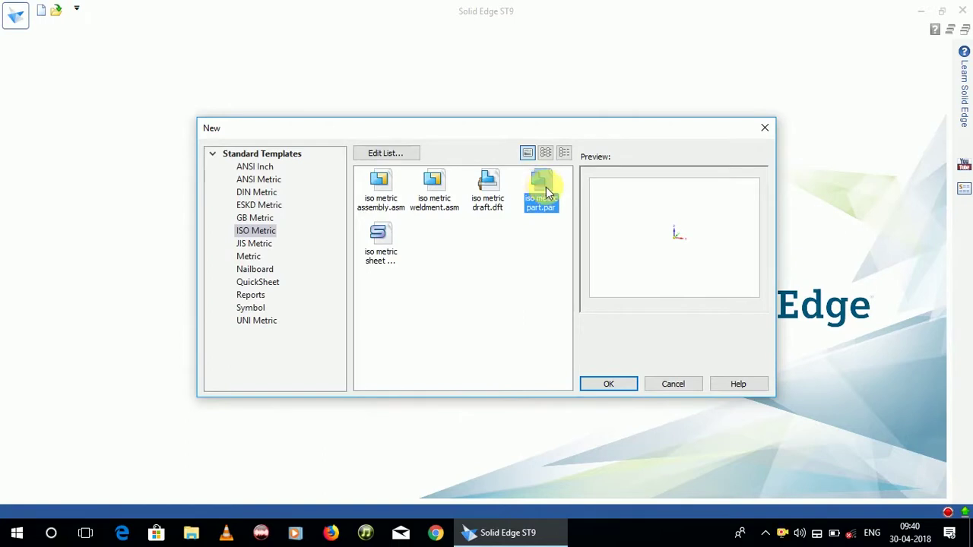
click(600, 384)
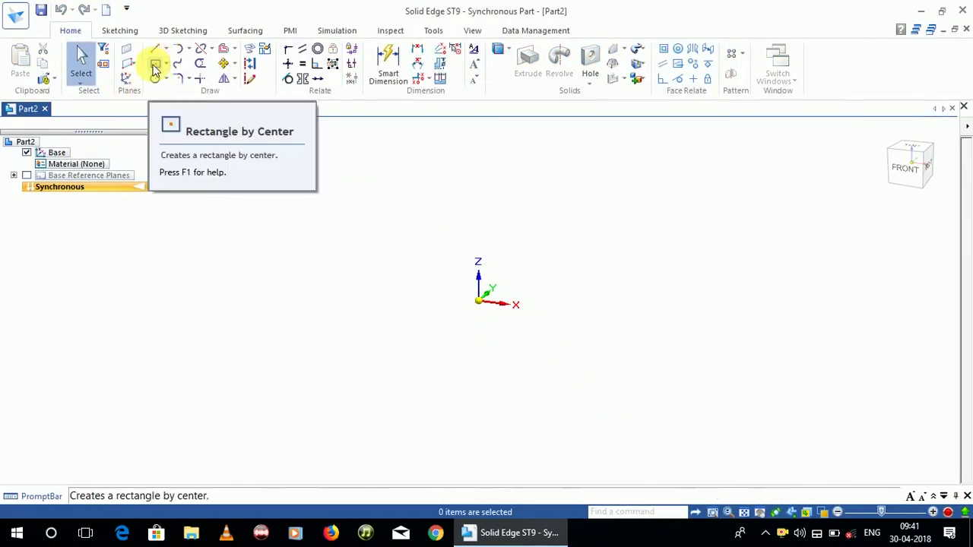
Step: Draw a center-point rectangle 60 mm wide by 45 mm tall on the front plane
click(155, 65)
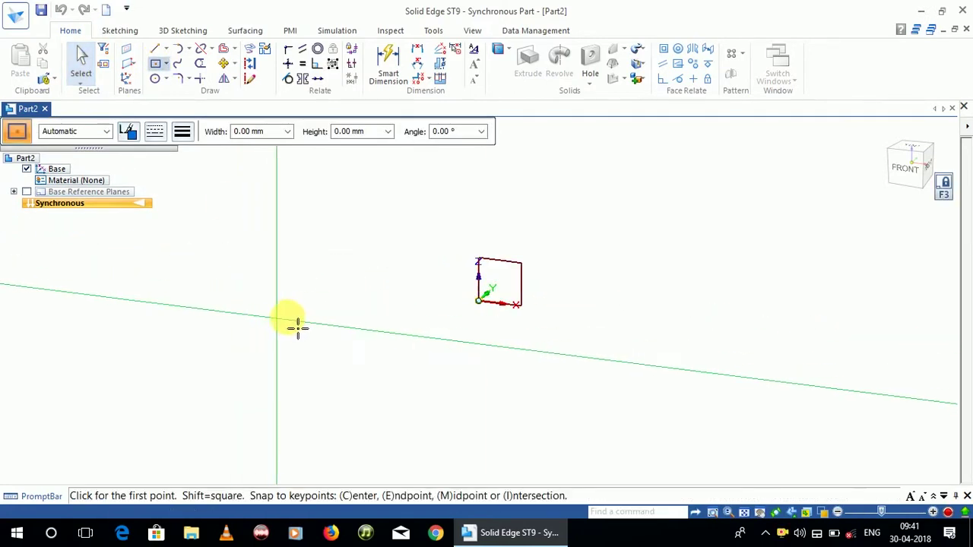
click(291, 306)
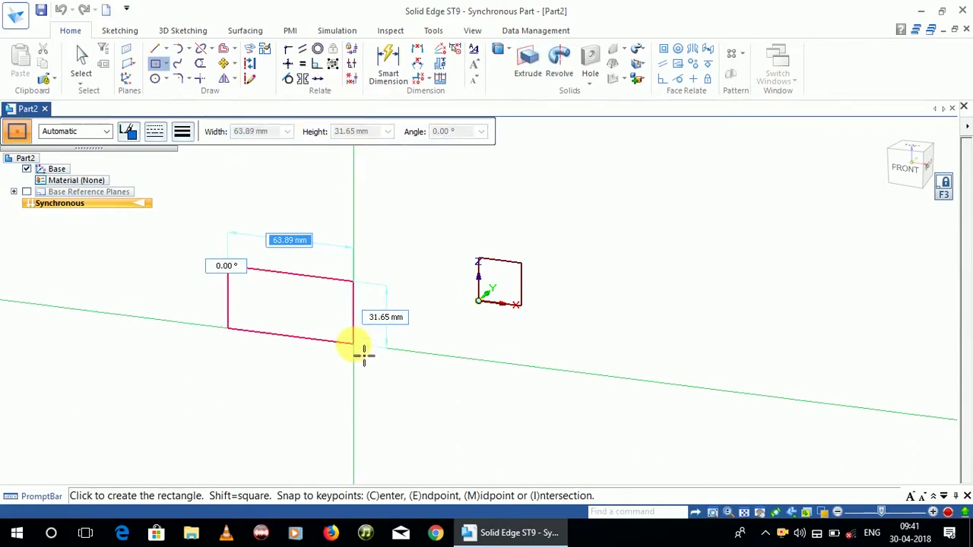
text(60)
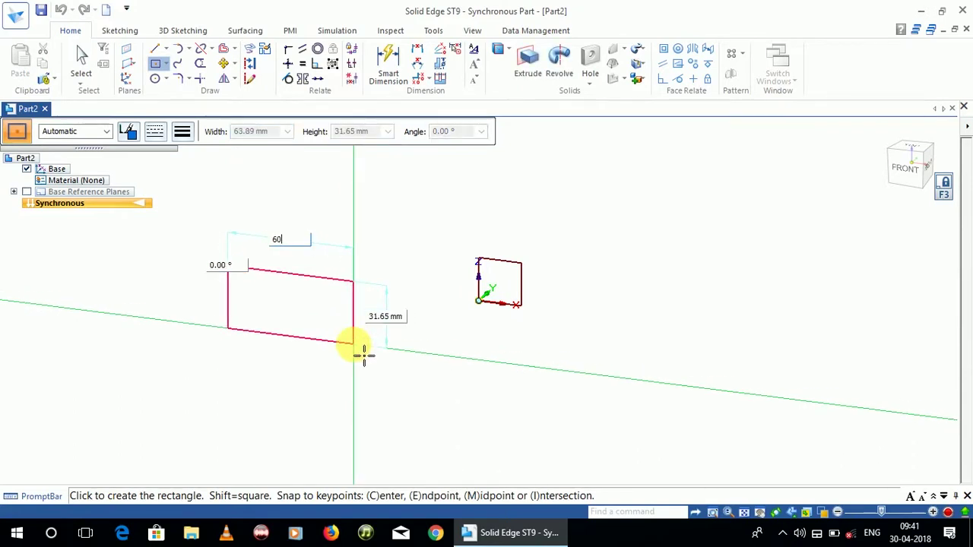
key(Return)
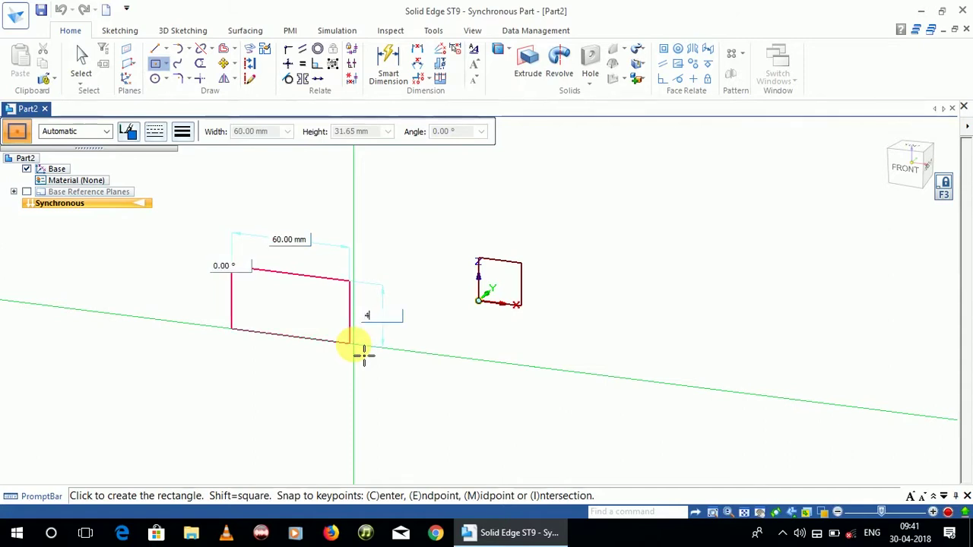
key(Return)
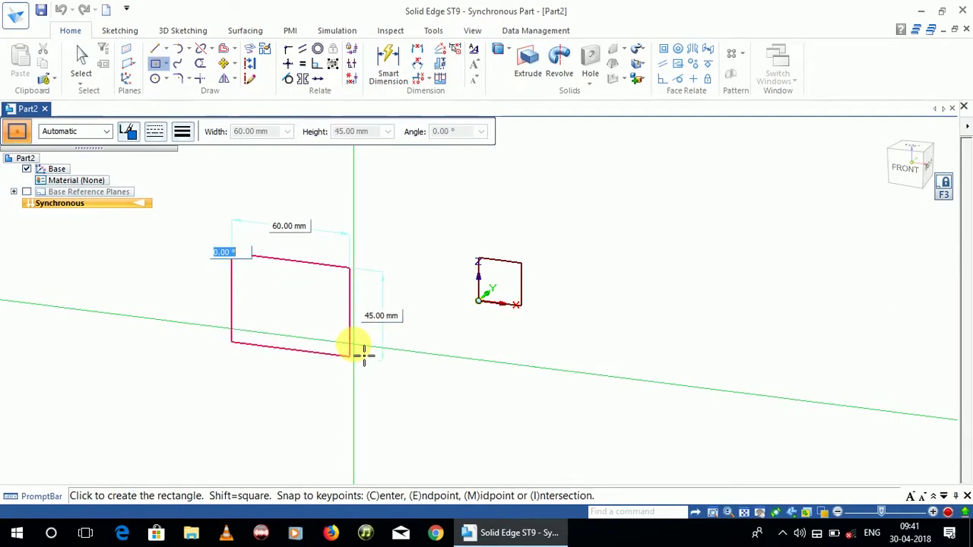
click(363, 353)
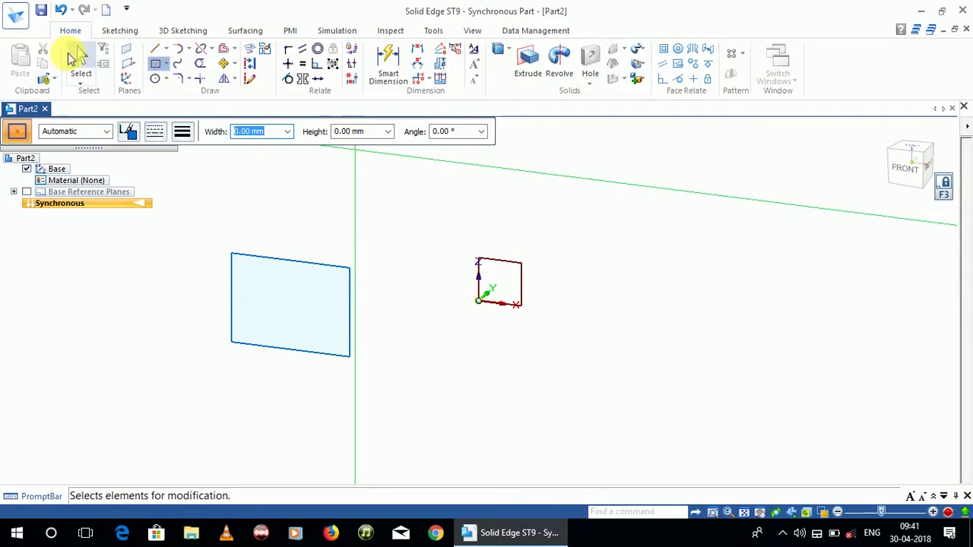
click(80, 59)
Step: Extrude the rectangle region 60 mm into a solid block, creating Protrusion 1
click(288, 318)
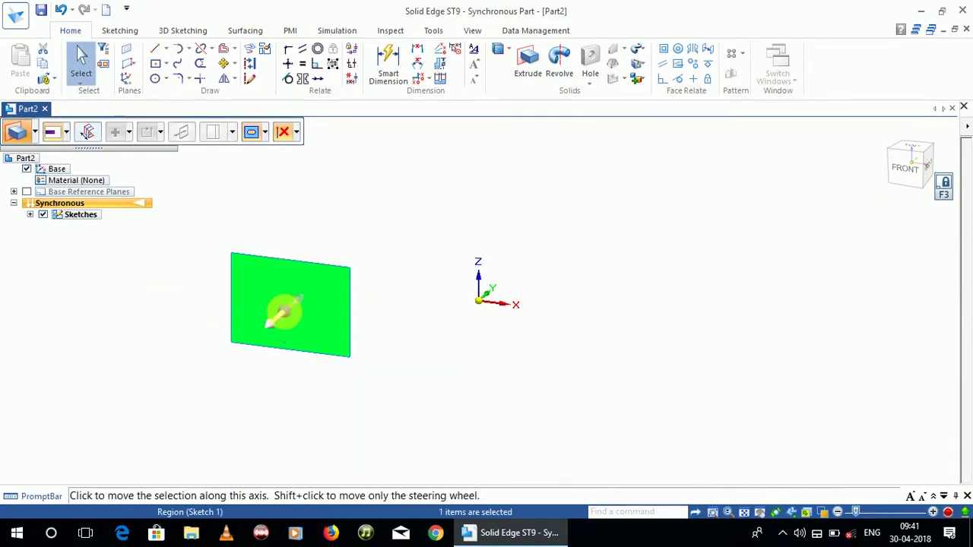
click(285, 312)
text(6)
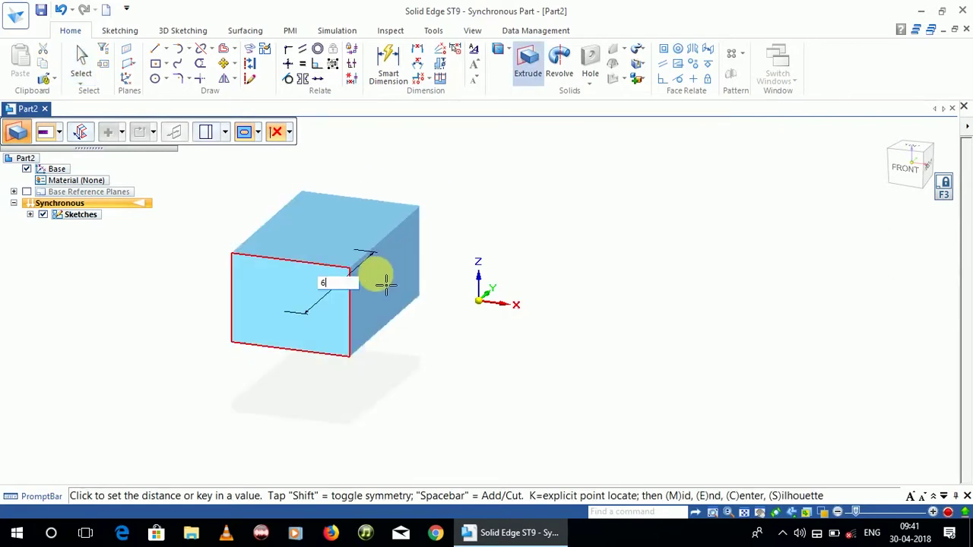
text(0)
key(Return)
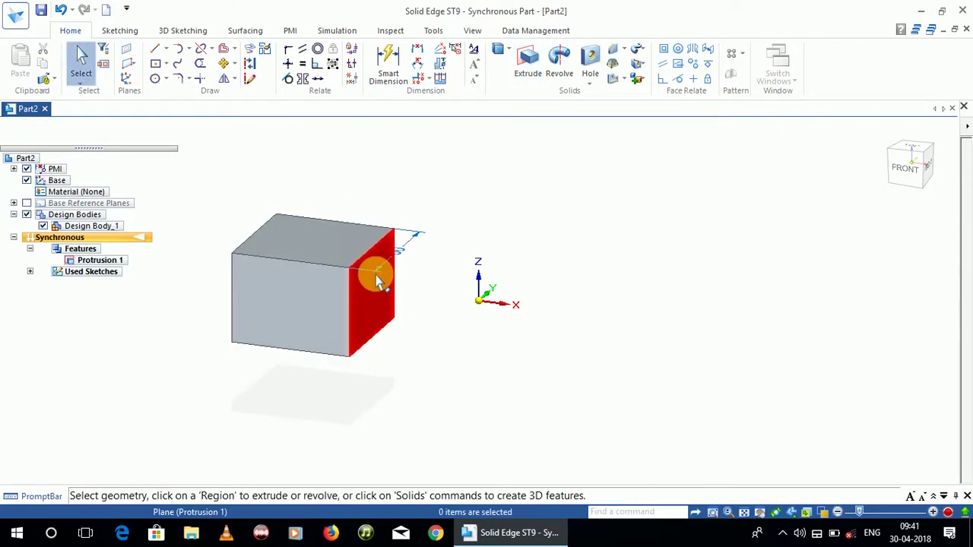
Step: Draw a 16 mm diameter circle centred on the block's top face, locked with F3
click(156, 79)
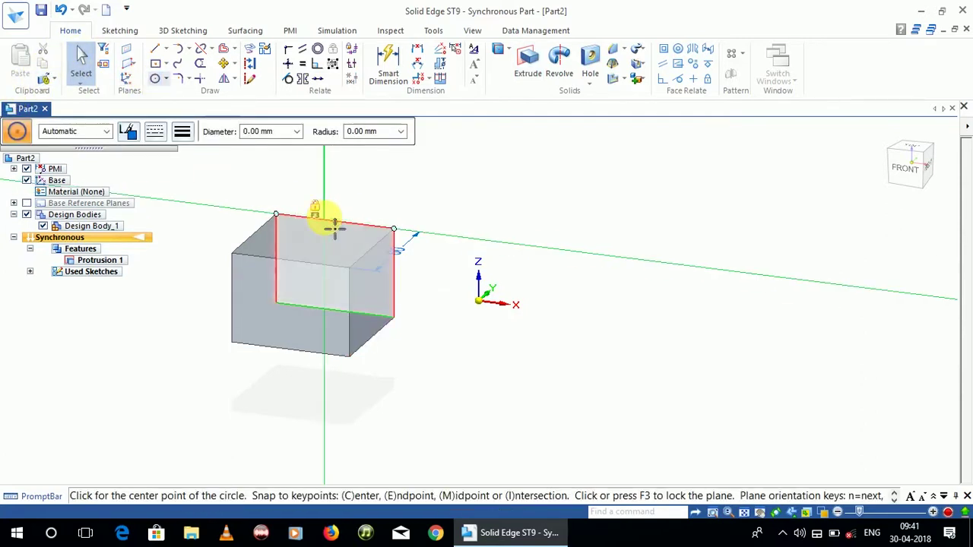
key(F3)
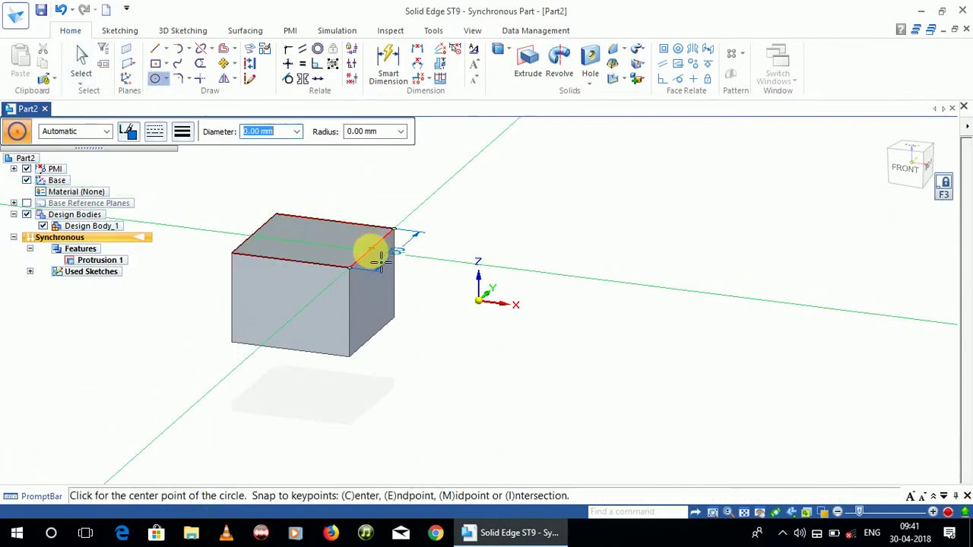
click(315, 241)
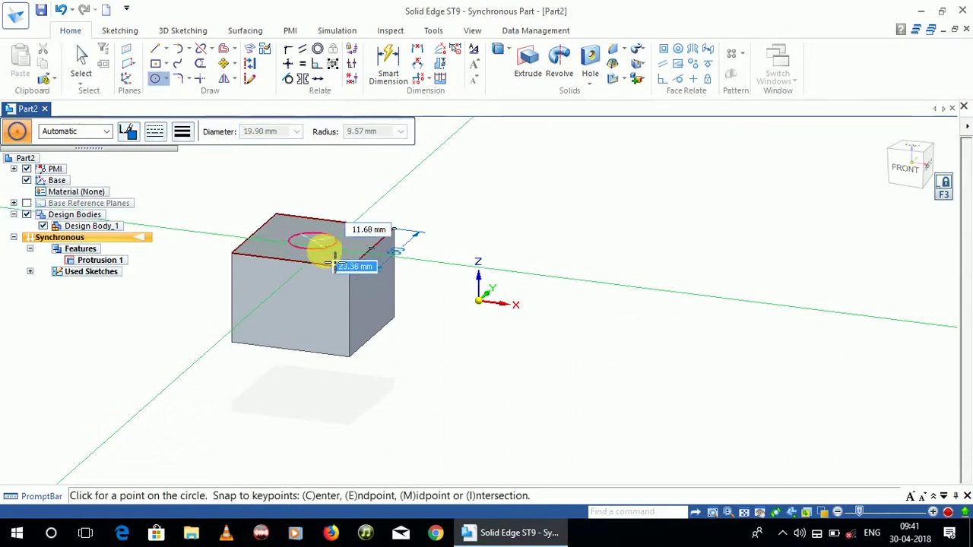
text(16)
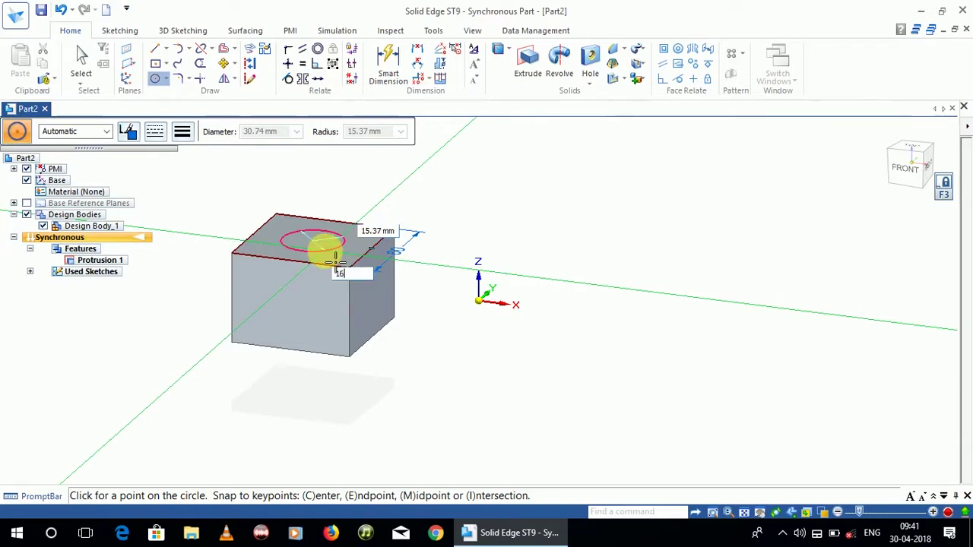
key(Return)
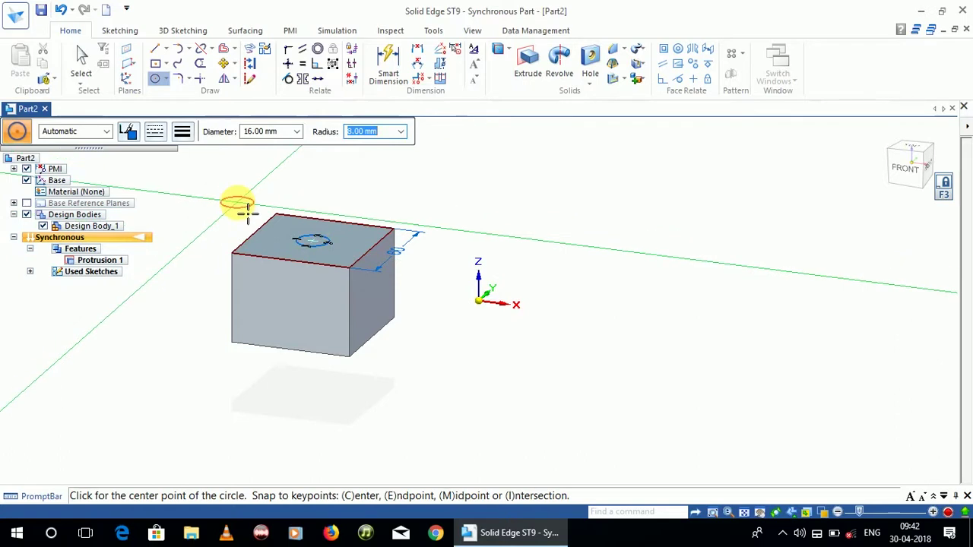
key(Escape)
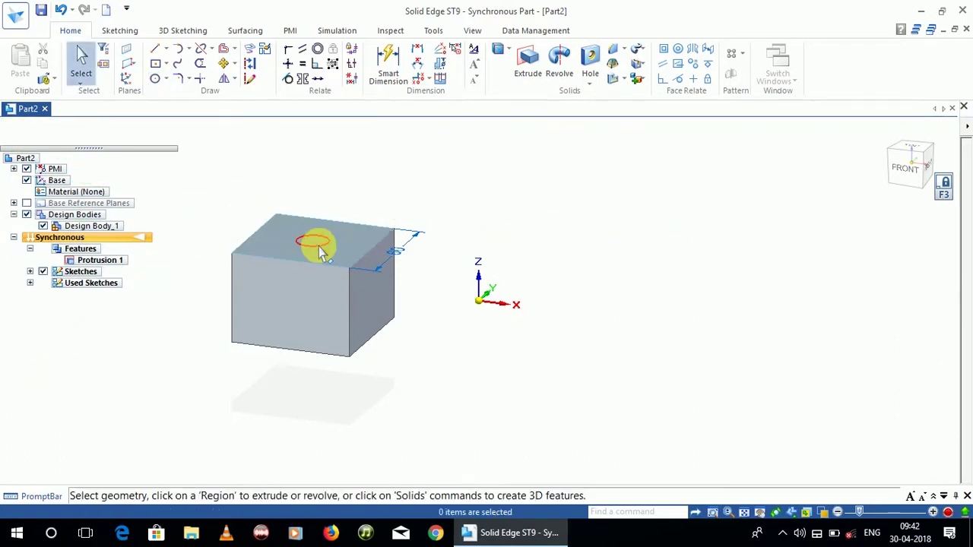
Step: Change the top-face circle's diameter to 25 mm, then reselect it to check the size
click(318, 243)
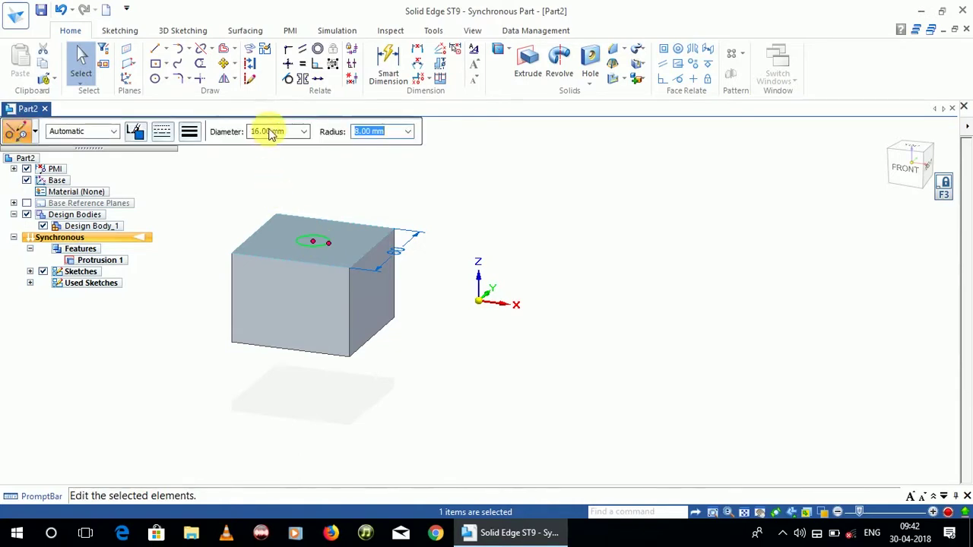
click(271, 133)
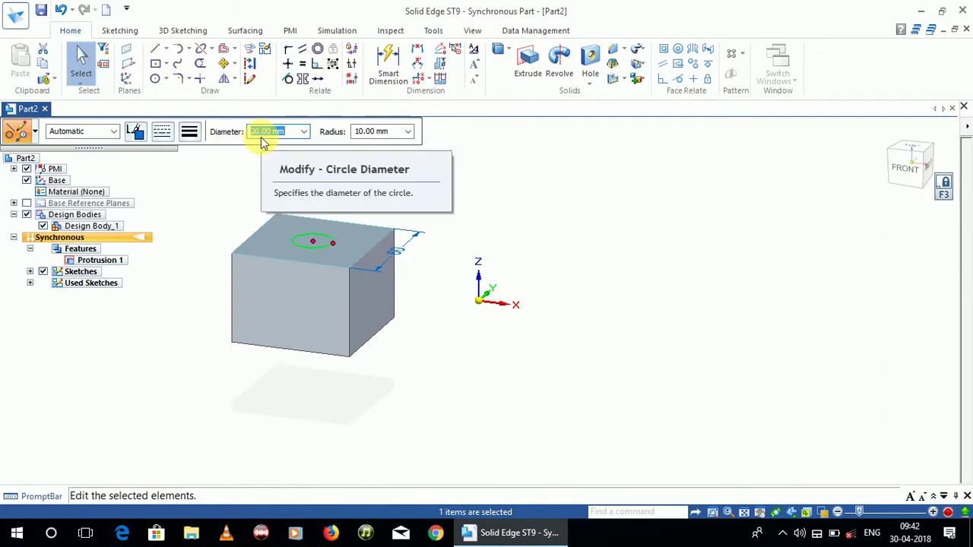
text(25)
key(Return)
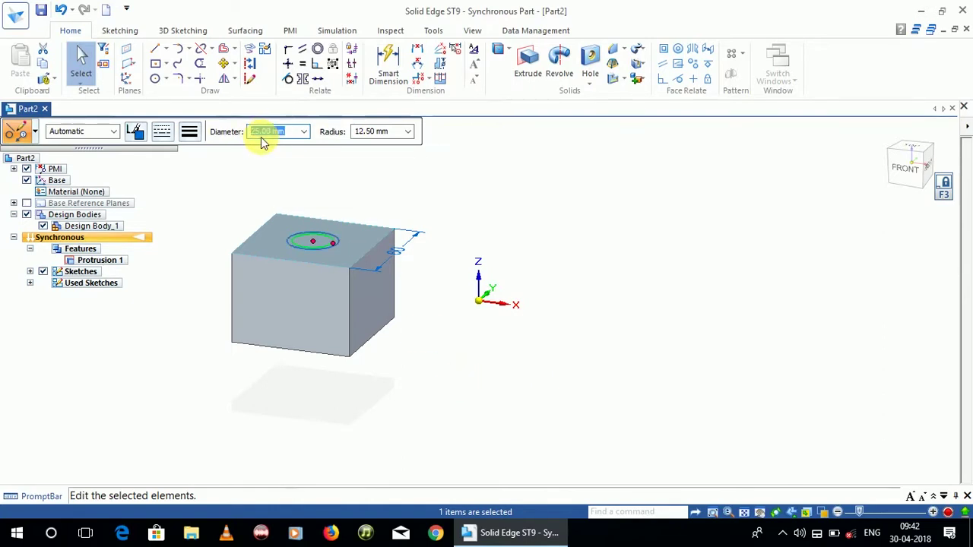
click(688, 334)
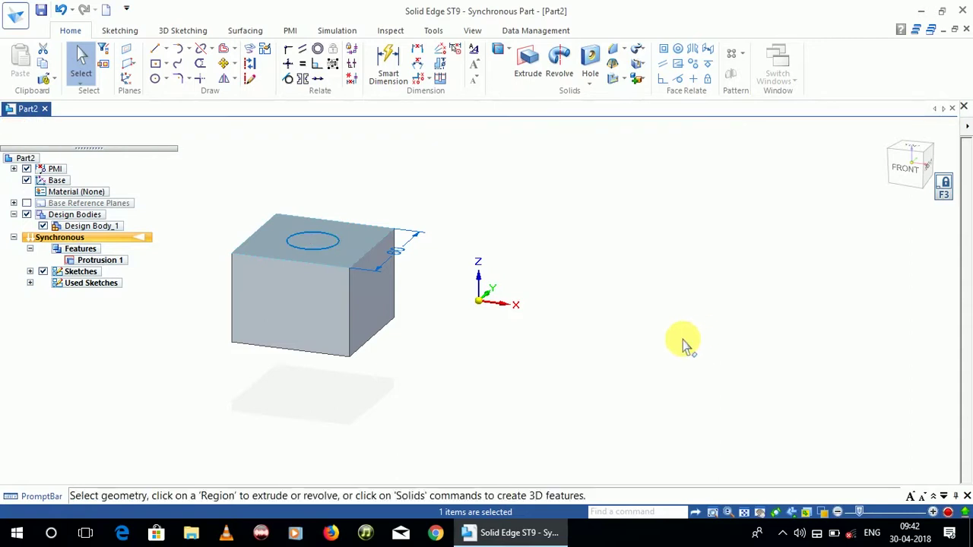
click(311, 240)
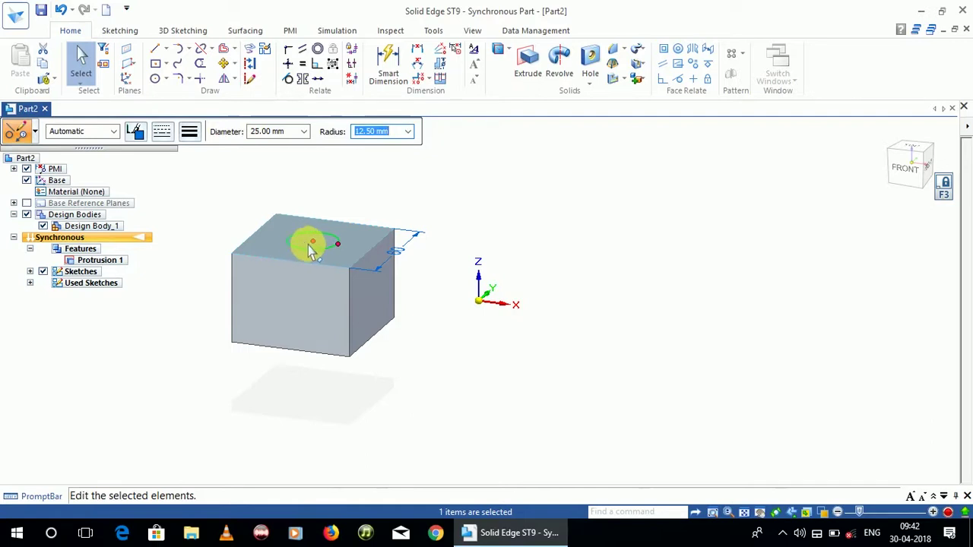
Step: Cut the 25 mm circle down through the block as a hole, creating Cutout 1
click(319, 240)
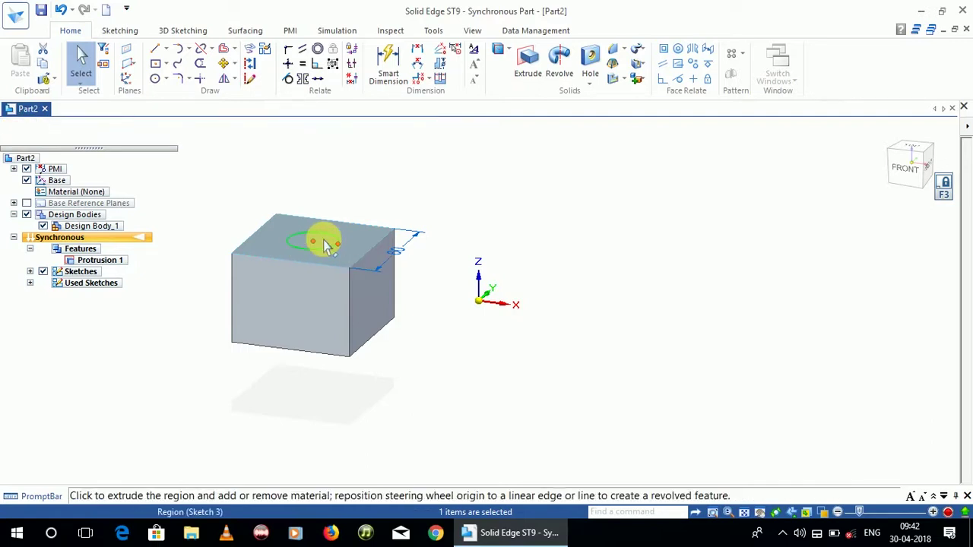
click(327, 205)
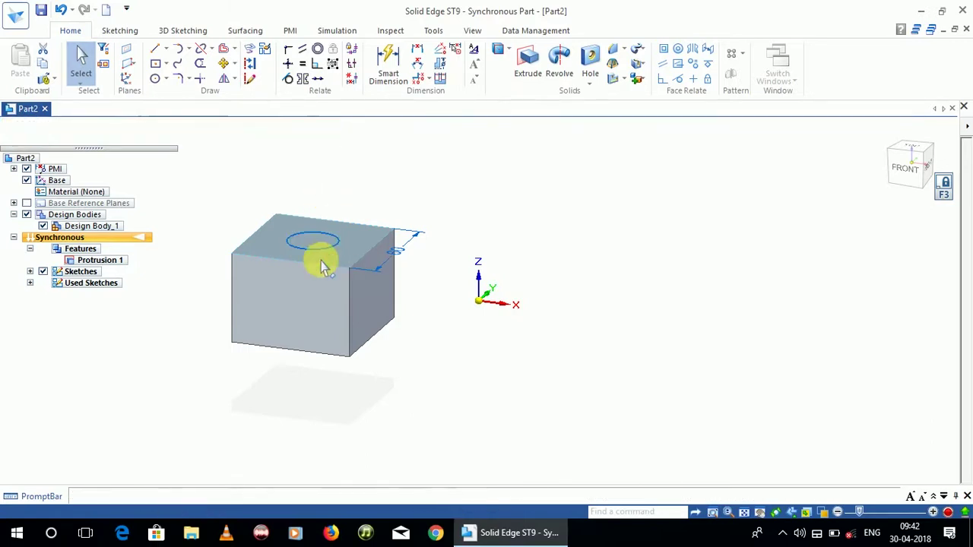
click(338, 404)
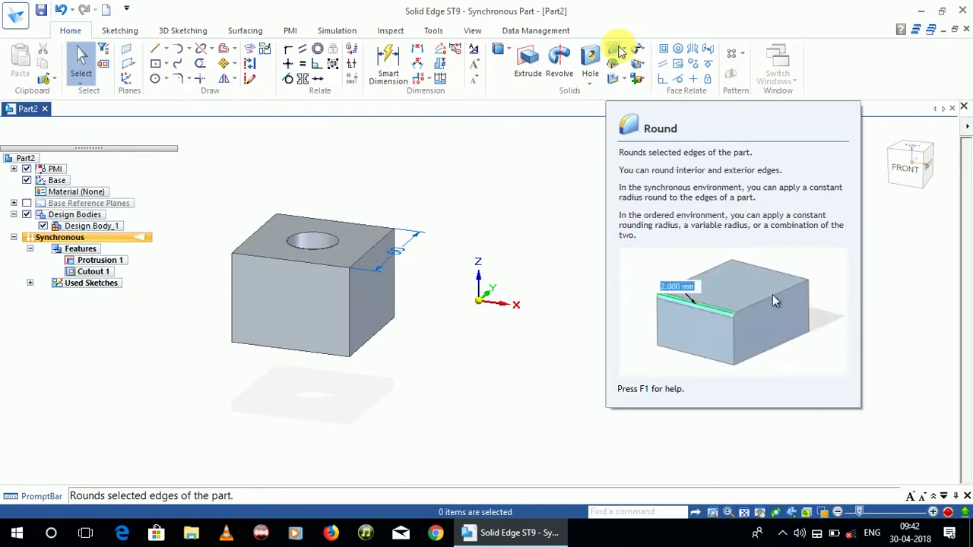
Step: Apply a 6 mm round to the block's front top edge
click(618, 50)
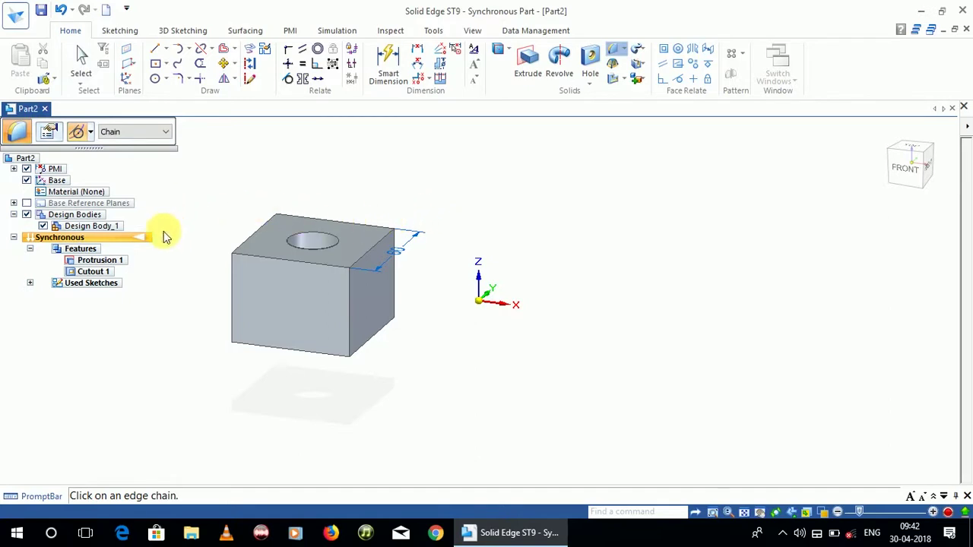
click(314, 270)
text(6)
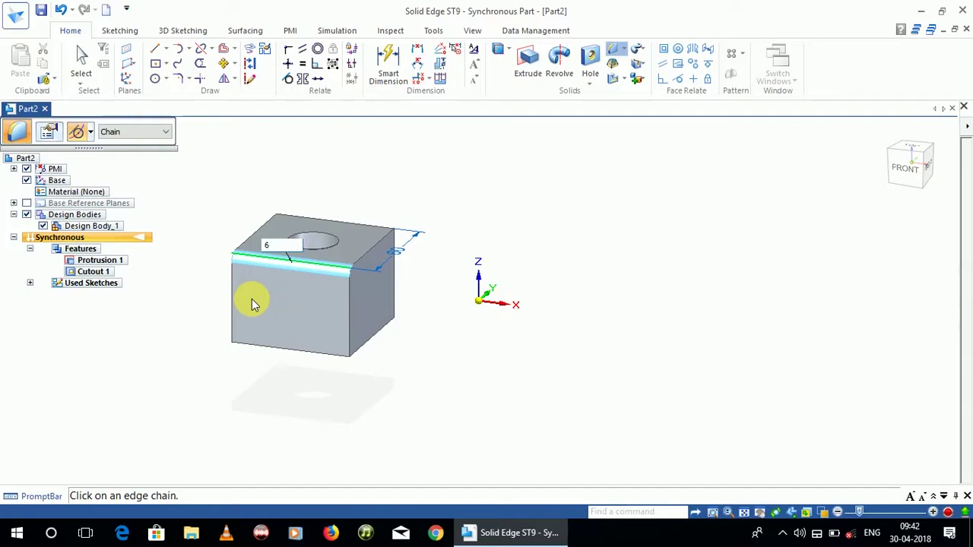
key(Return)
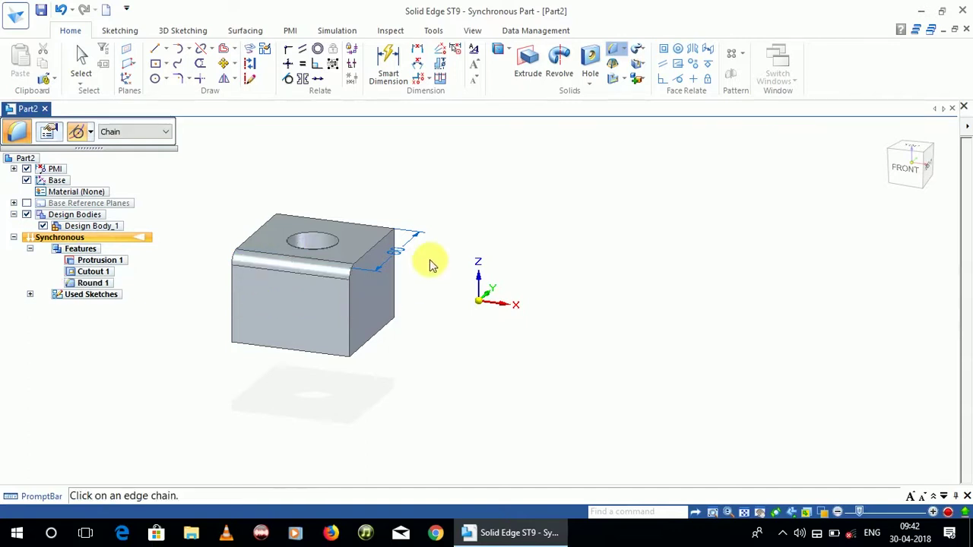
Step: Select the front-right, left and bottom block edges for a 6 mm round
click(376, 251)
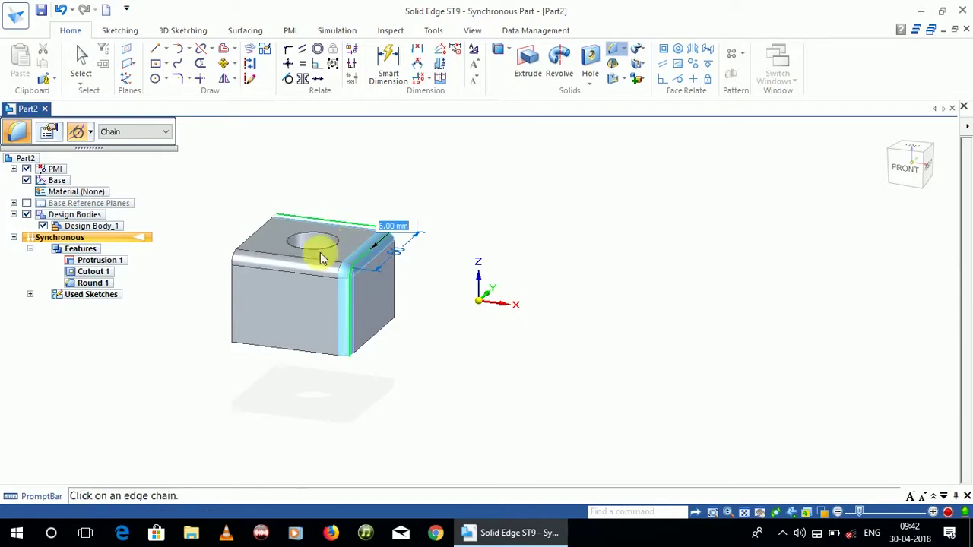
click(253, 230)
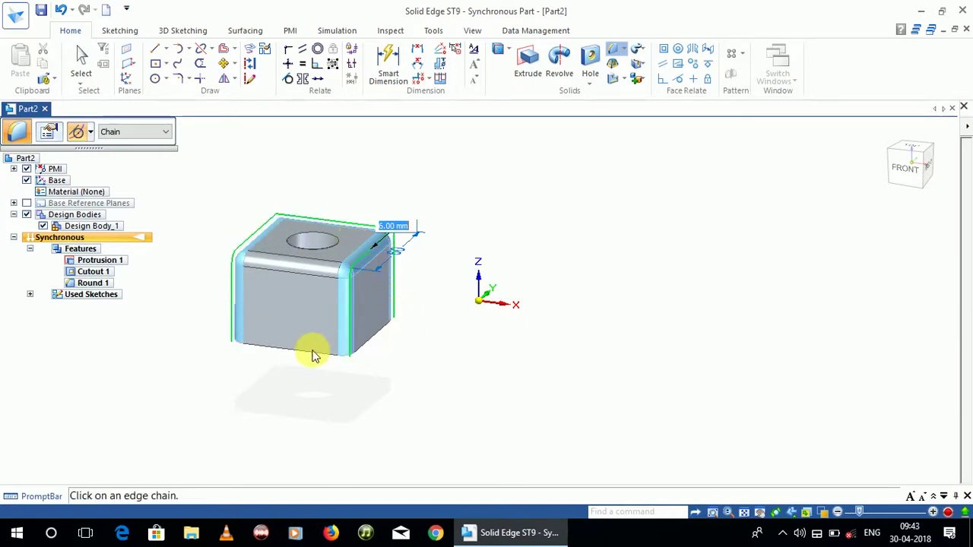
text(6)
key(Return)
click(335, 352)
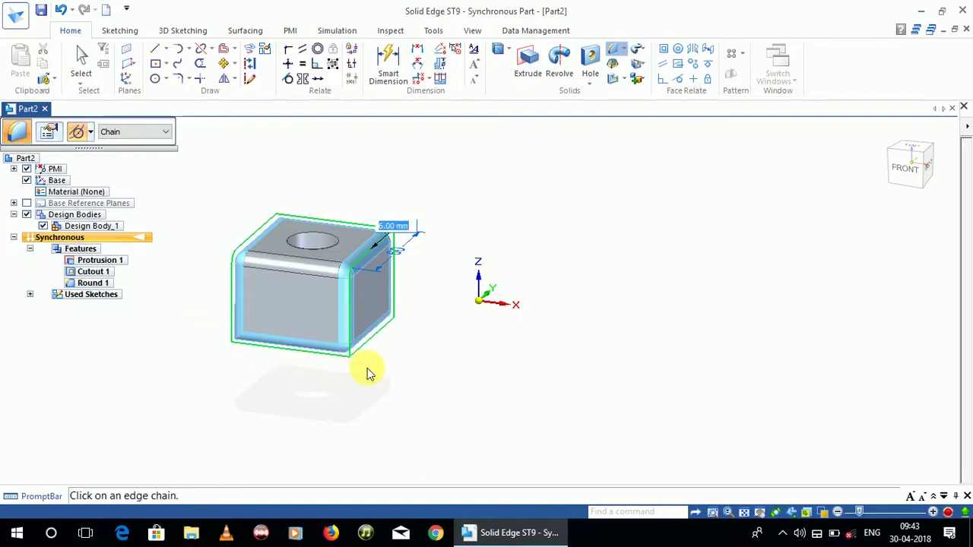
mouse_move(368, 373)
middle_down()
mouse_move(413, 391)
mouse_move(510, 376)
mouse_move(661, 410)
mouse_move(619, 413)
mouse_move(555, 390)
middle_up()
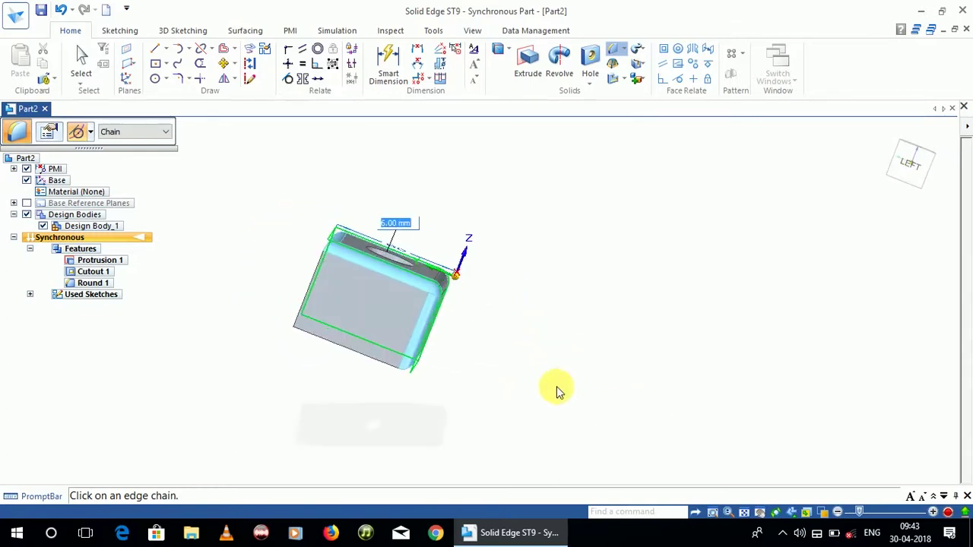
click(306, 302)
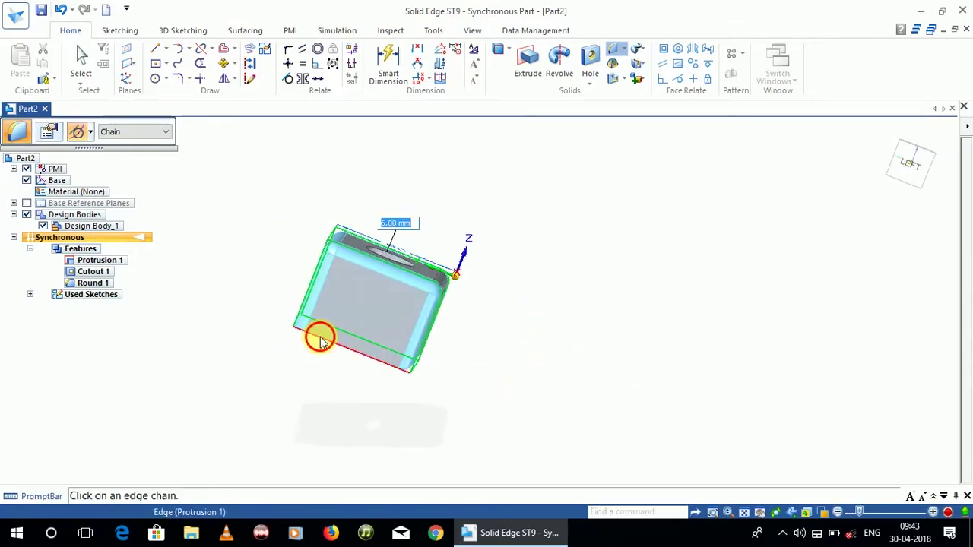
click(319, 337)
Step: Add the hole's top rim to the round, enter radius 3, and finish Round 2
mouse_move(269, 361)
middle_down()
mouse_move(337, 387)
mouse_move(413, 380)
mouse_move(434, 337)
mouse_move(485, 364)
mouse_move(474, 358)
middle_up()
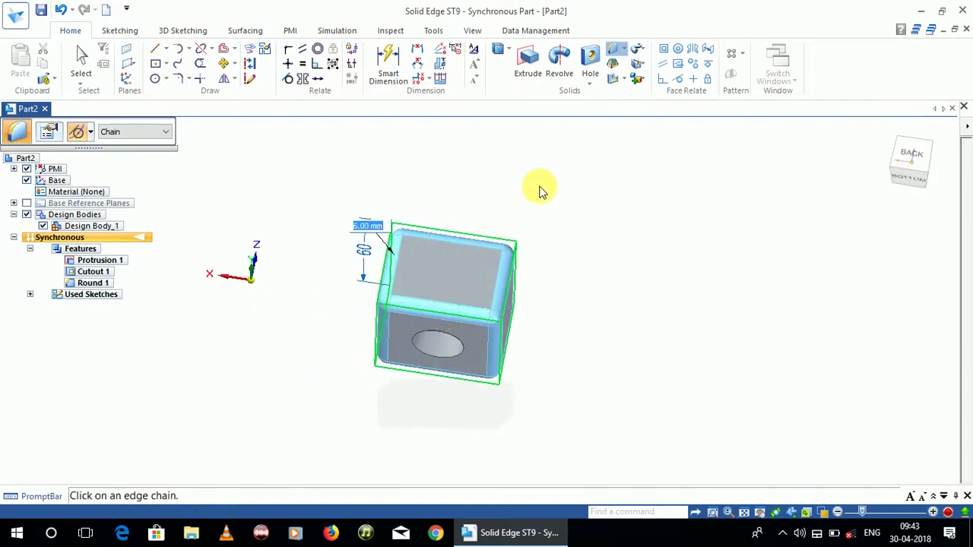
mouse_move(541, 191)
middle_down()
mouse_move(523, 281)
mouse_move(400, 337)
mouse_move(428, 332)
middle_up()
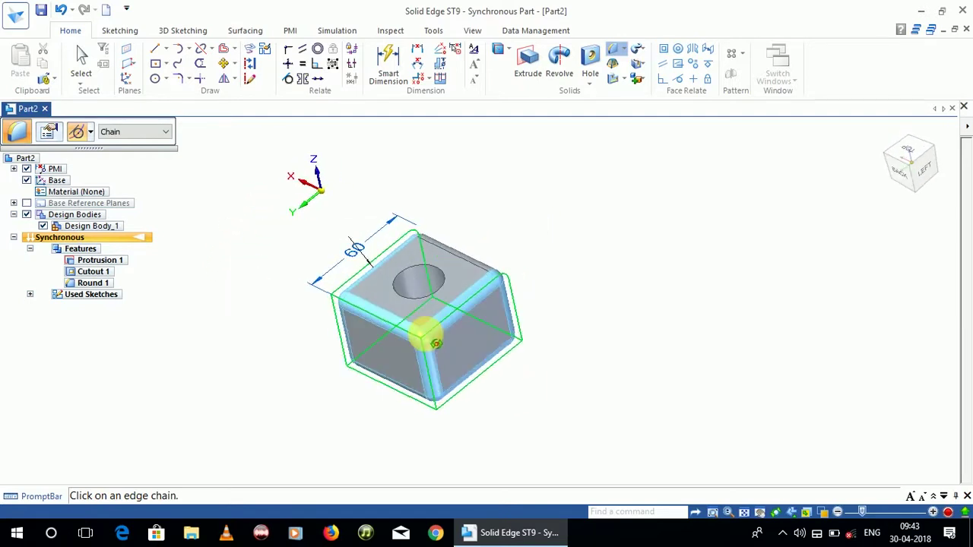
click(422, 272)
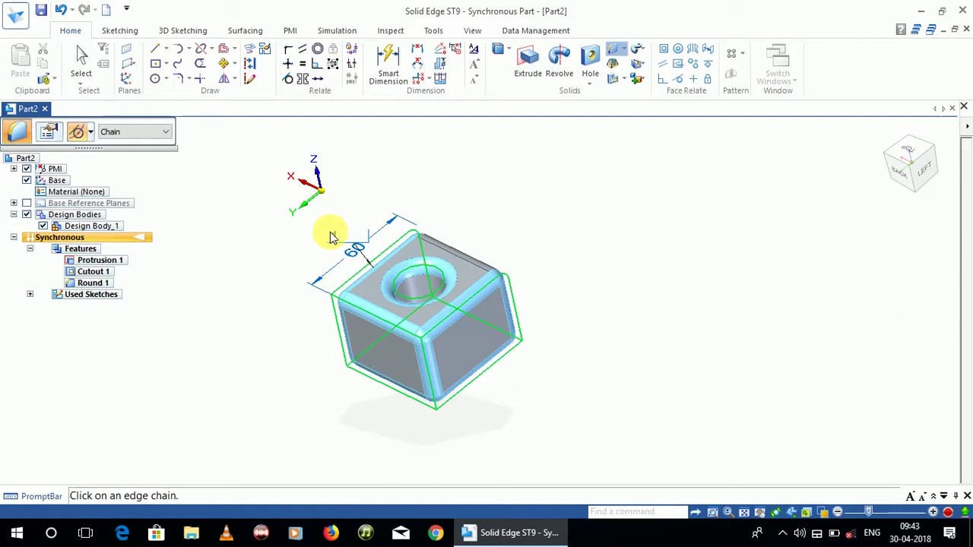
text(3)
key(Return)
scroll(602, 411, up, 2)
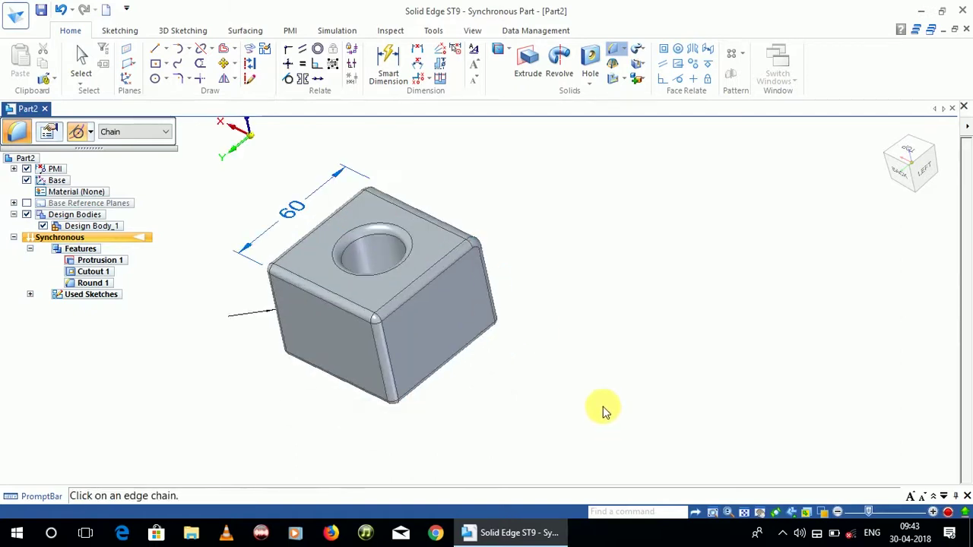
mouse_move(601, 404)
middle_down()
mouse_move(495, 304)
mouse_move(458, 200)
mouse_move(301, 166)
middle_up()
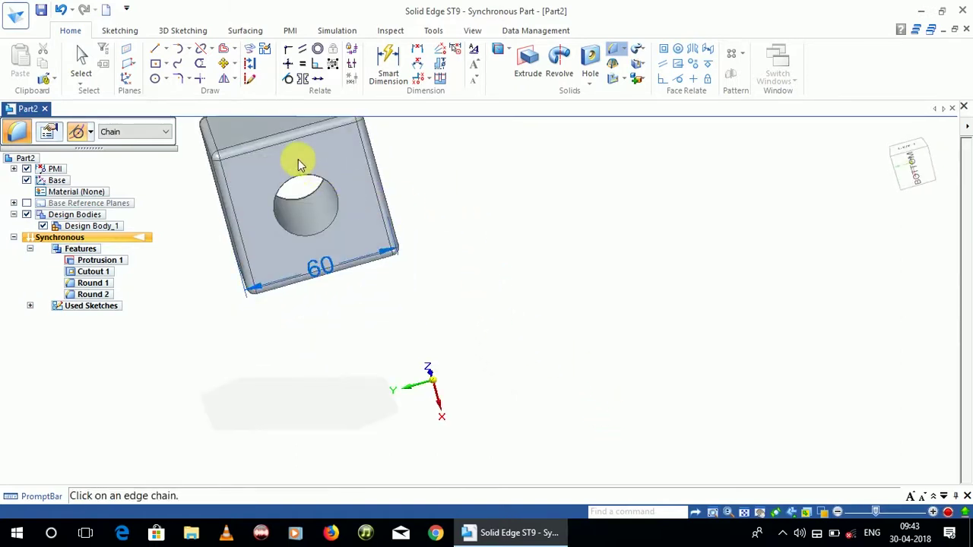
Step: Round the hole's bottom rim on the underside with a 3 mm radius
click(298, 181)
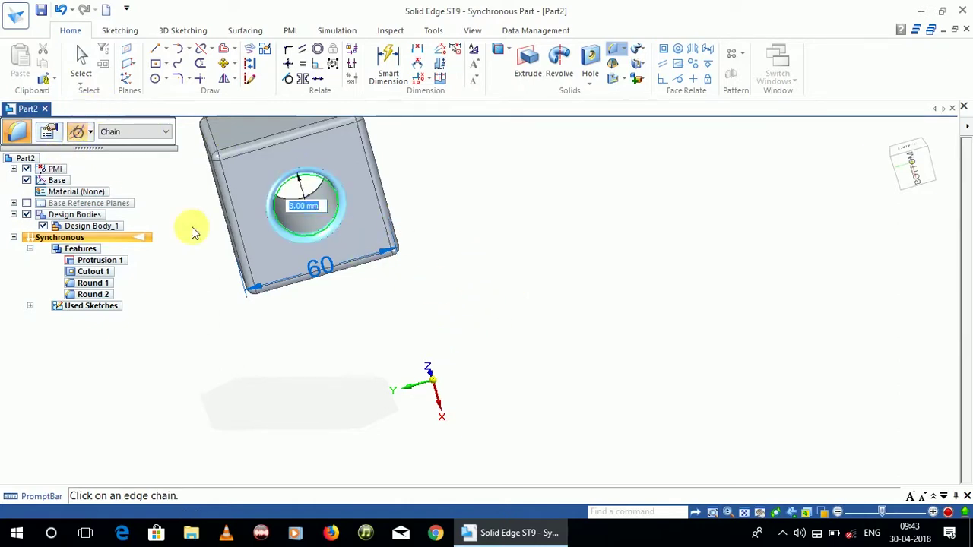
key(Return)
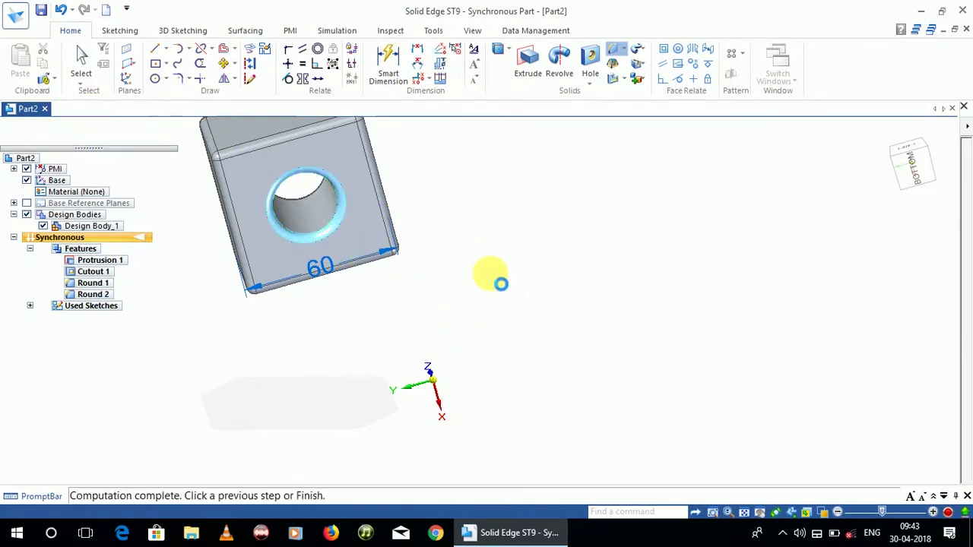
key(Return)
mouse_move(473, 238)
middle_down()
mouse_move(584, 399)
mouse_move(597, 386)
middle_up()
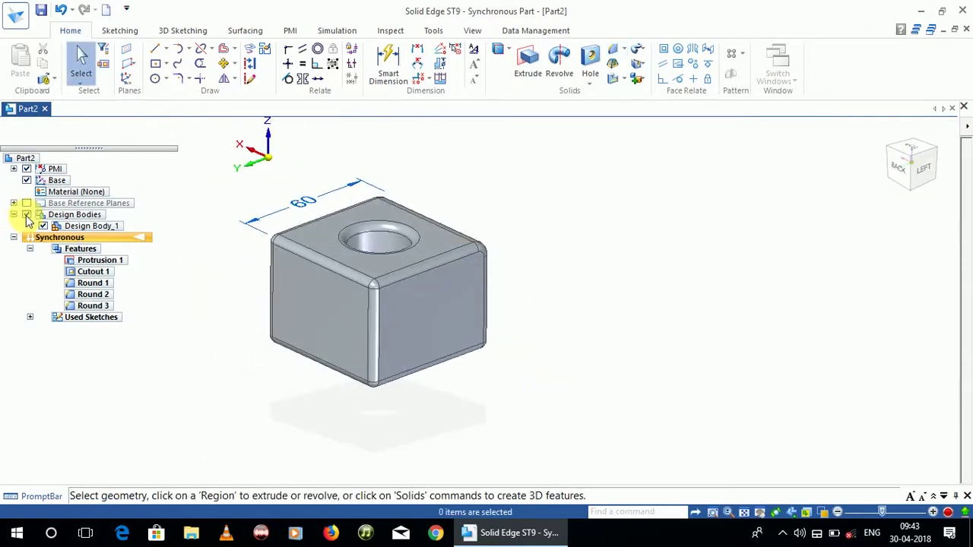
Step: Uncheck PMI and Base in PathFinder, then orbit to view the finished block
click(26, 169)
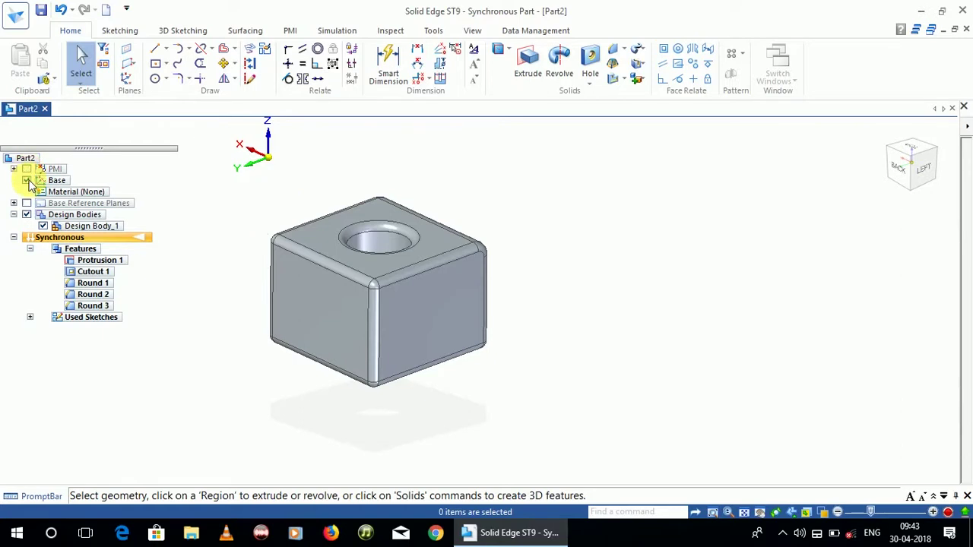
click(27, 180)
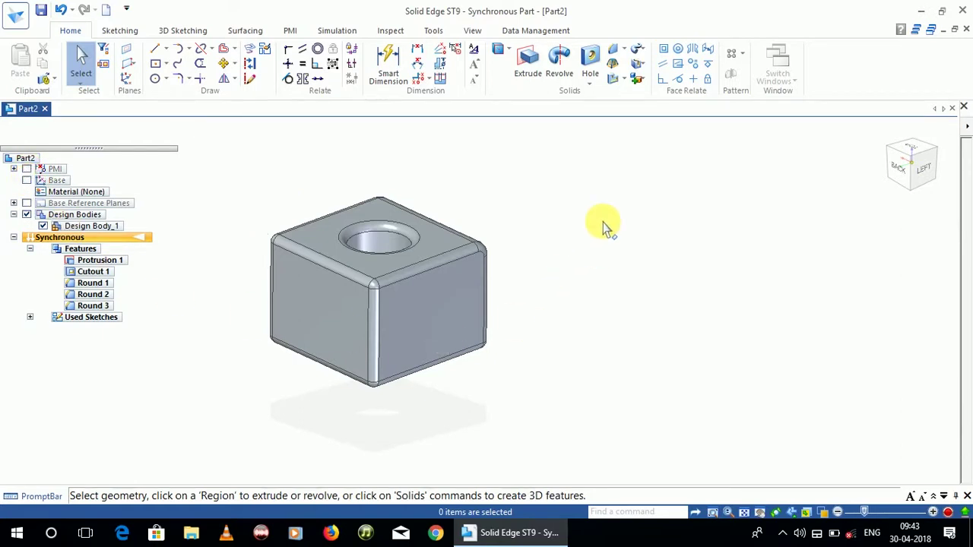
mouse_move(613, 228)
middle_down()
mouse_move(622, 307)
mouse_move(669, 265)
middle_up()
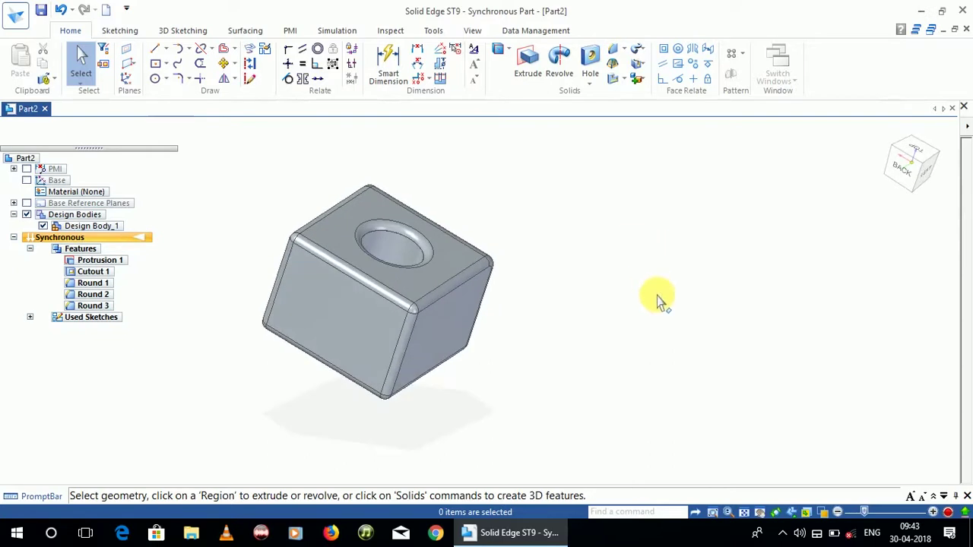
mouse_move(658, 300)
middle_down()
mouse_move(615, 289)
mouse_move(553, 295)
middle_up()
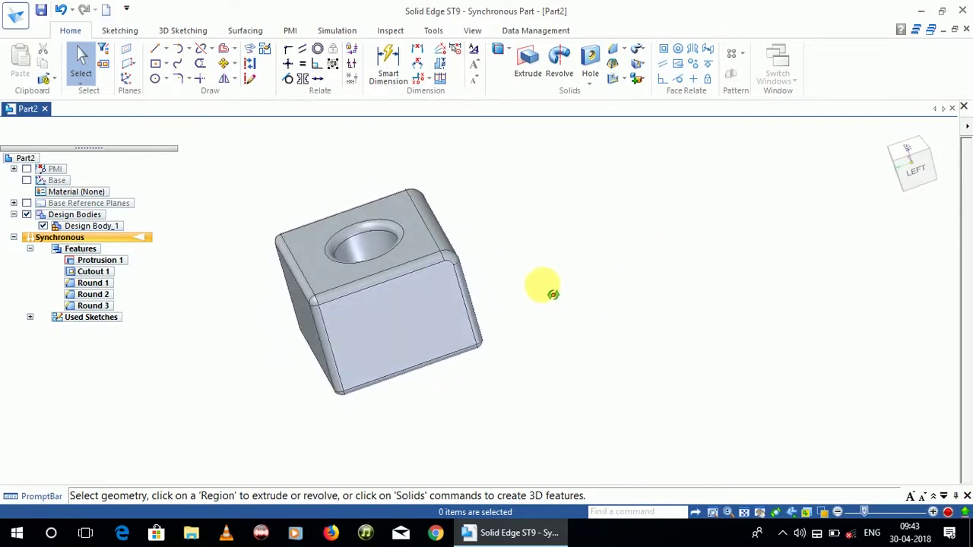